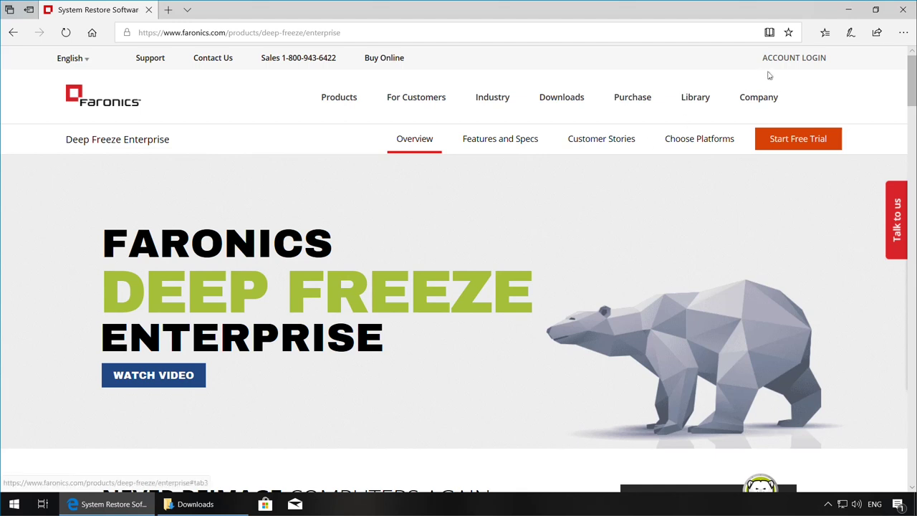
Look over the Deep Freeze Enterprise overview page on faronics.com in Edge
mouse_move(790, 63)
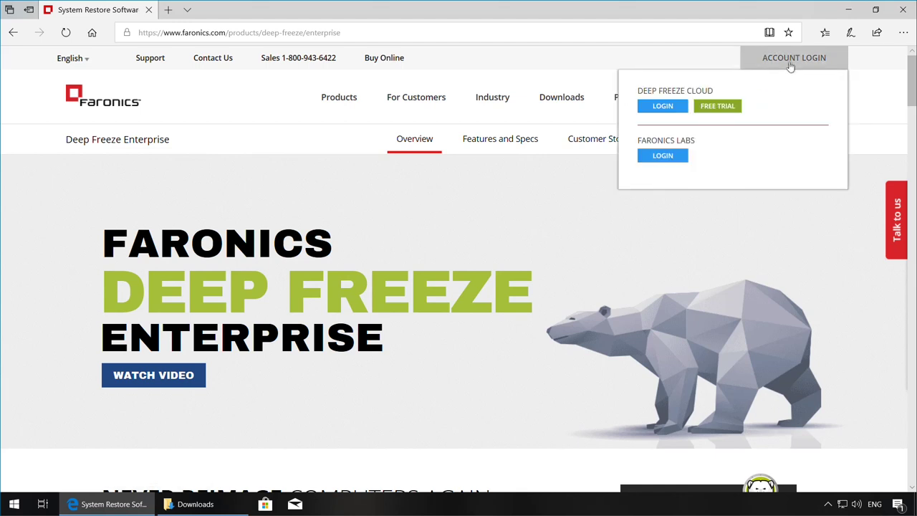
Extract the Faronics_DFE archive in Downloads and select the DFEnt installer inside its folder
click(219, 510)
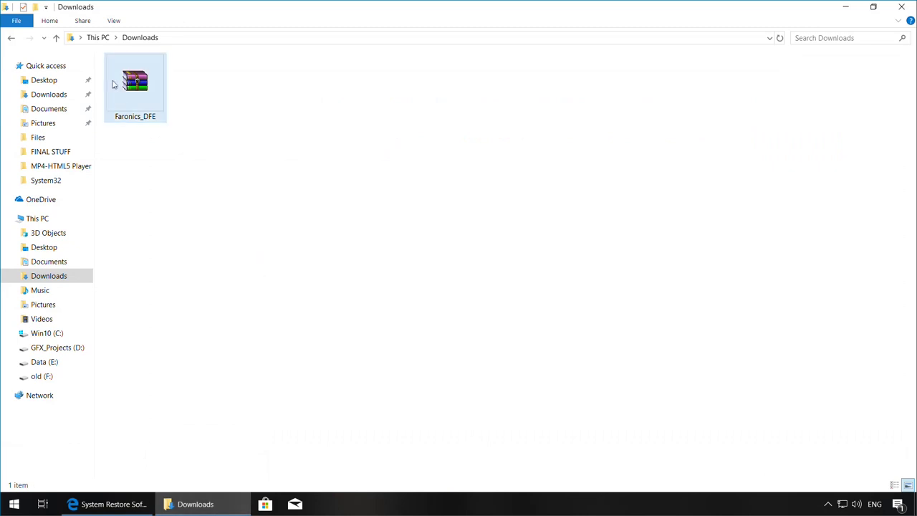
right_click(111, 84)
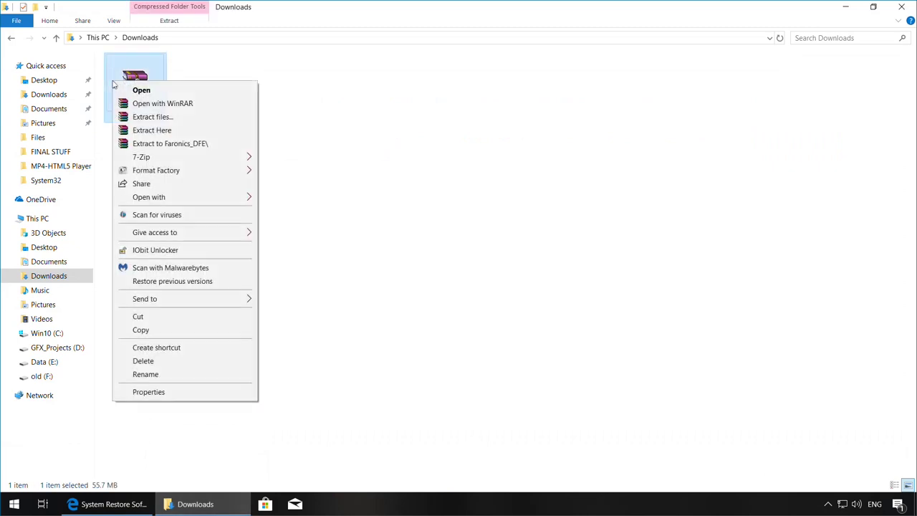
click(153, 129)
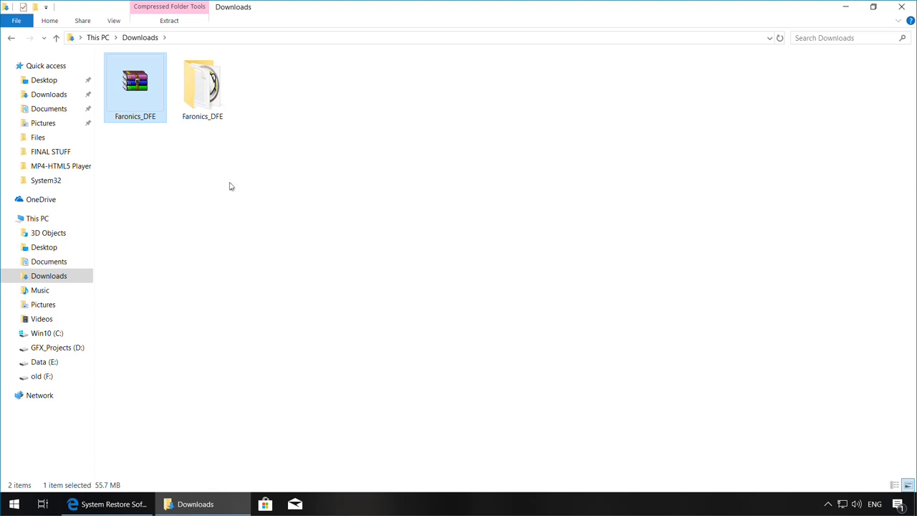
double_click(213, 83)
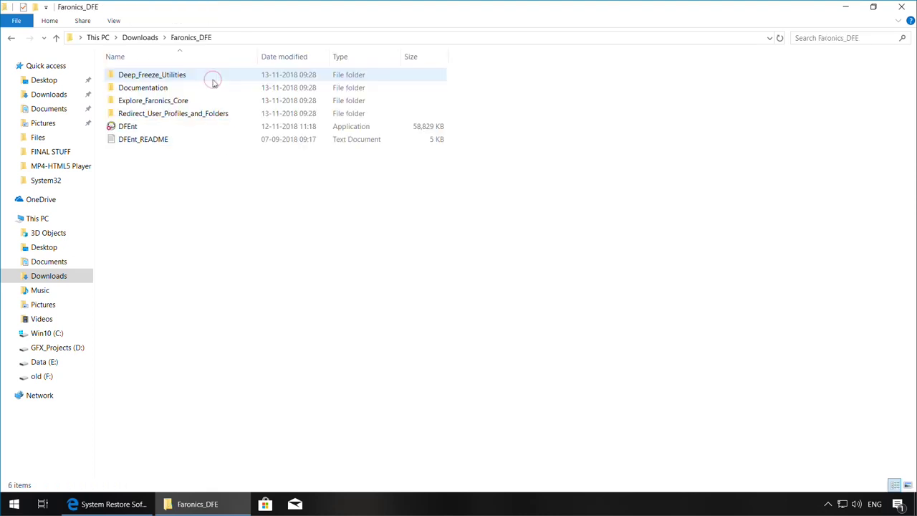
click(136, 127)
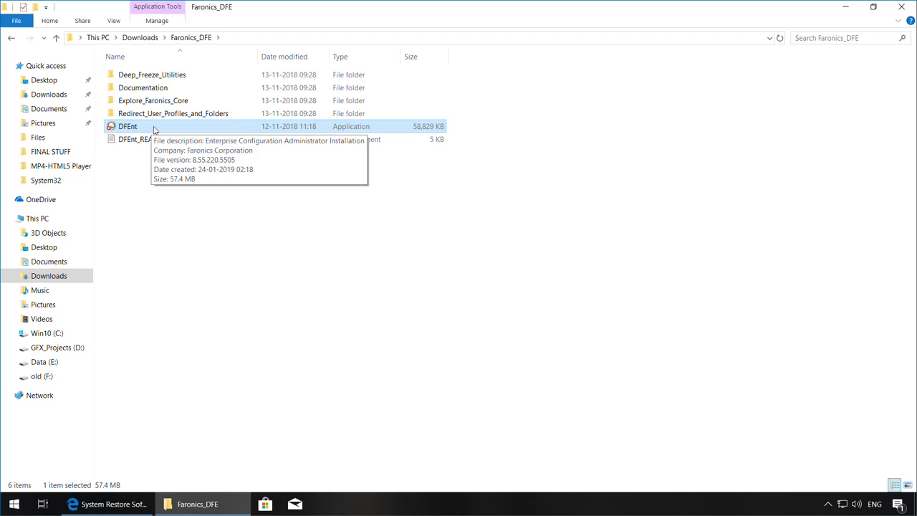
Install Deep Freeze Enterprise as the evaluation edition after accepting the license agreement
double_click(154, 129)
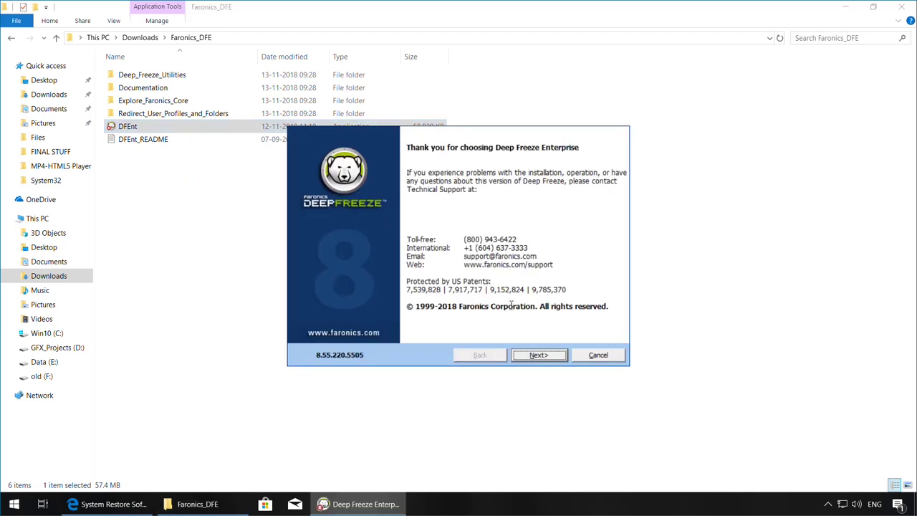
click(538, 356)
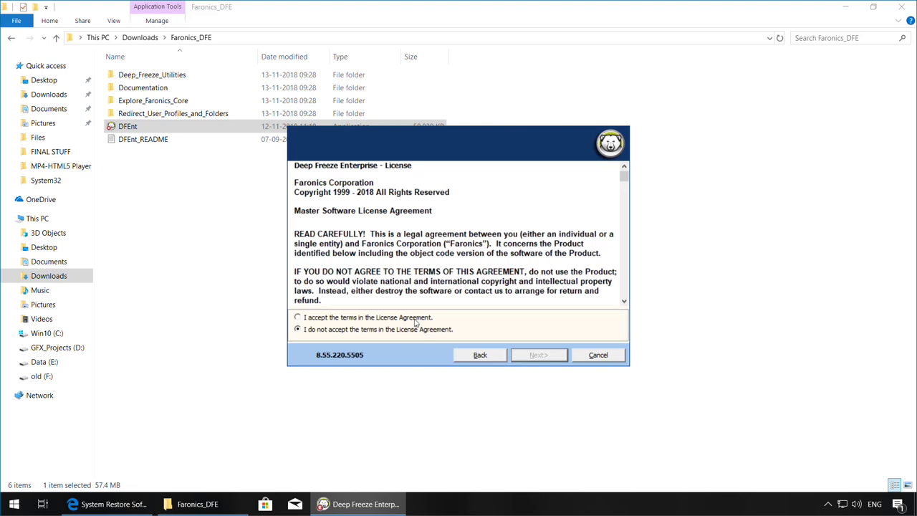
click(415, 320)
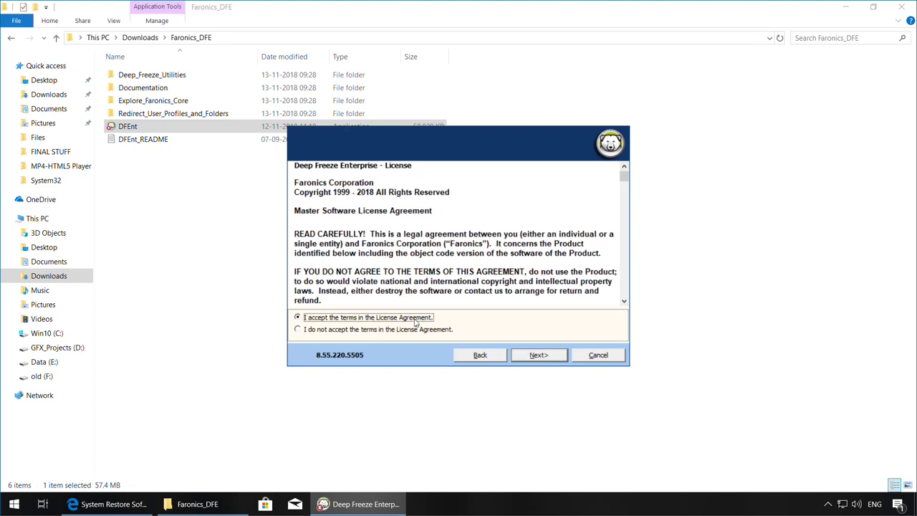
click(549, 356)
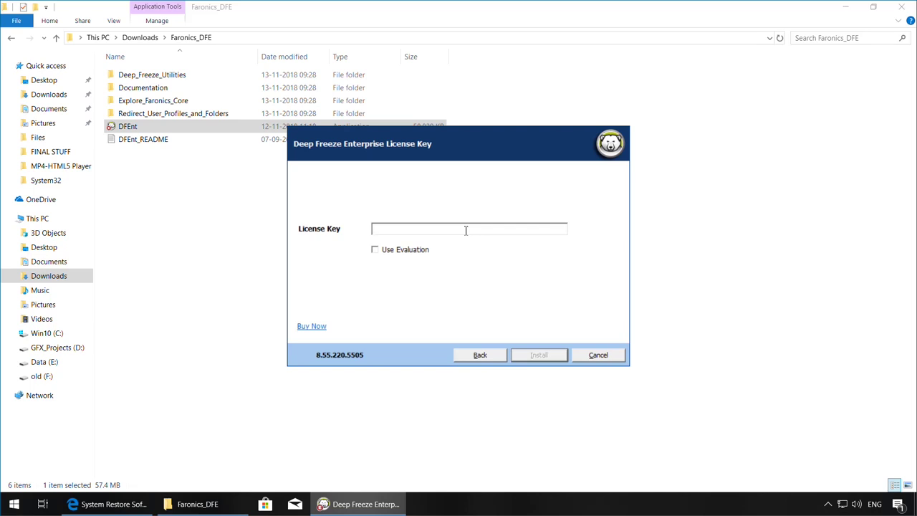
click(375, 250)
click(527, 357)
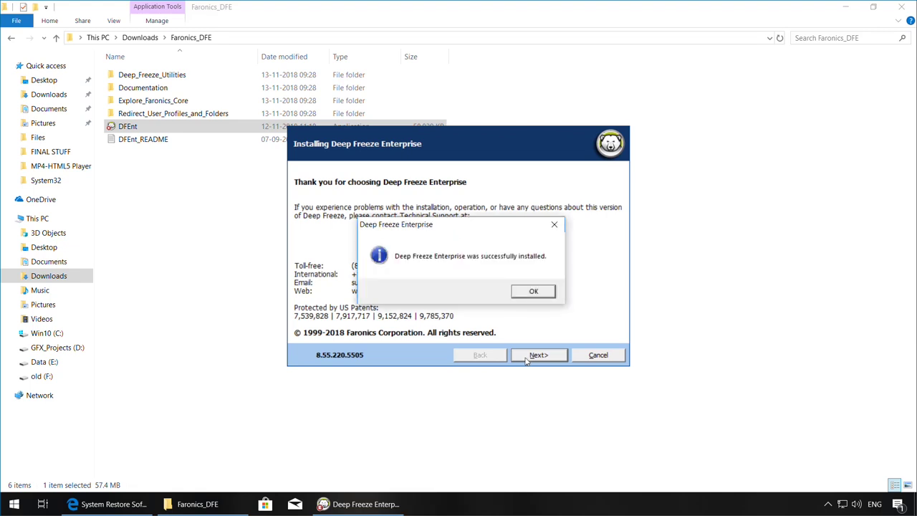
click(534, 291)
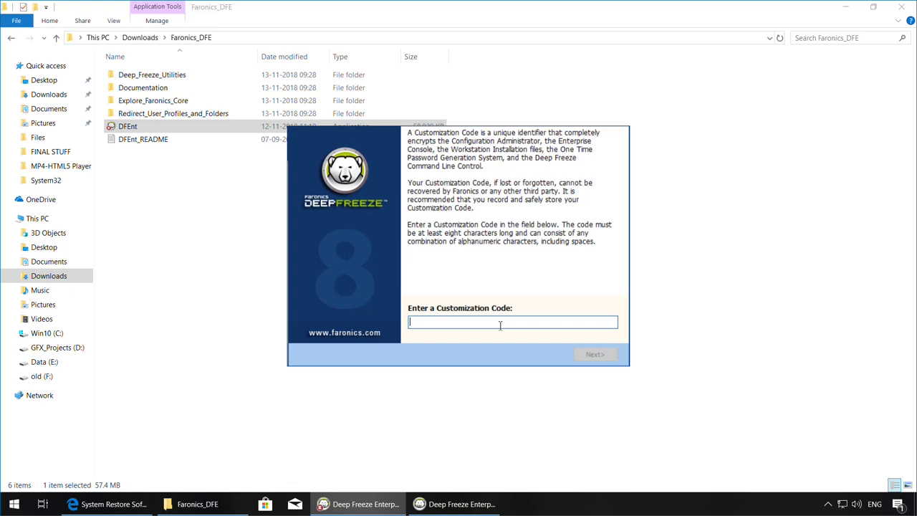
Enter a customization code and submit it
text(p@$$w0rd)
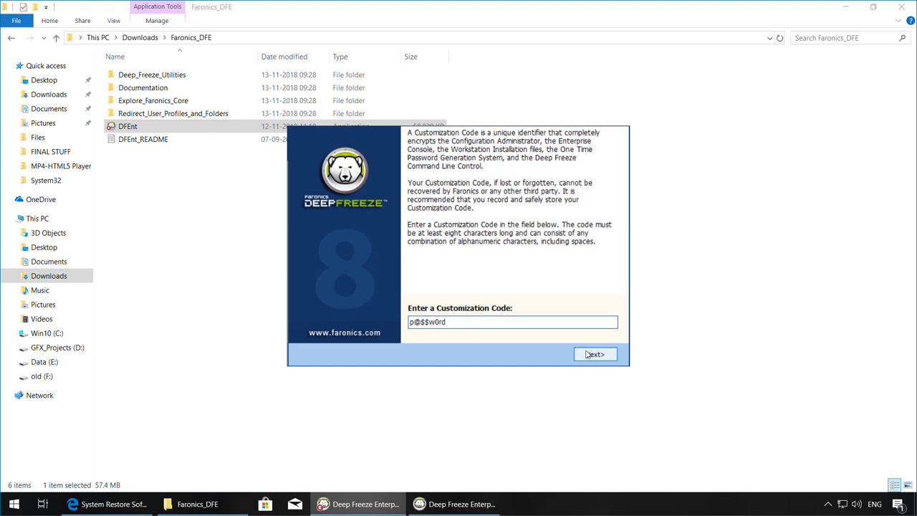
click(587, 355)
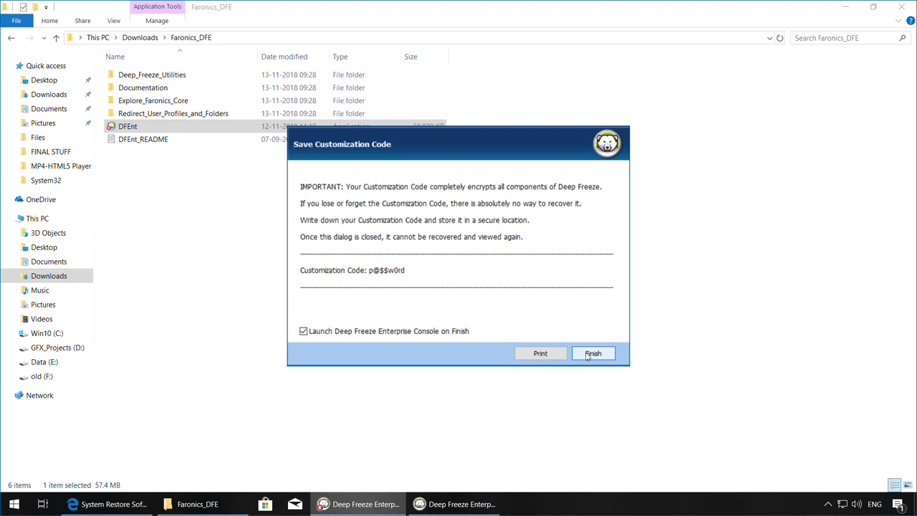
Launch the console, expand localhost:7725 and Available Configurations, and bring up the Deep Freeze entry's options
click(591, 354)
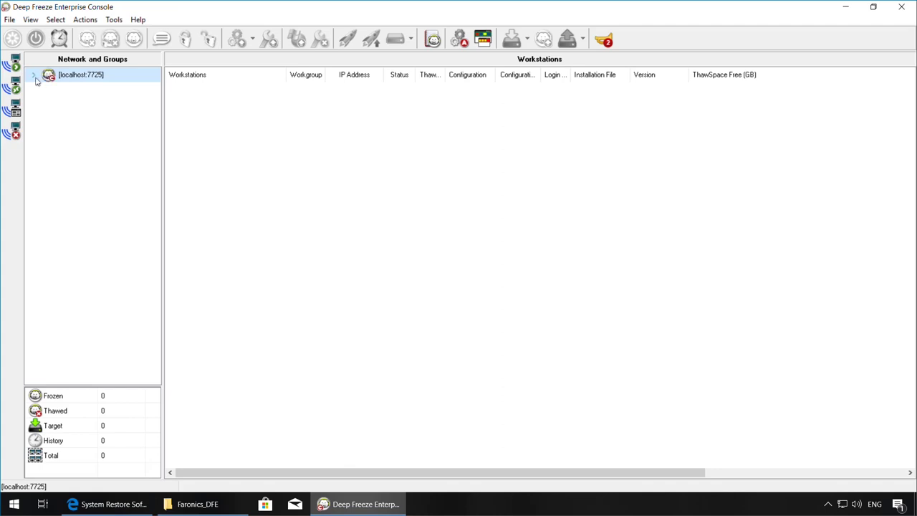
click(33, 75)
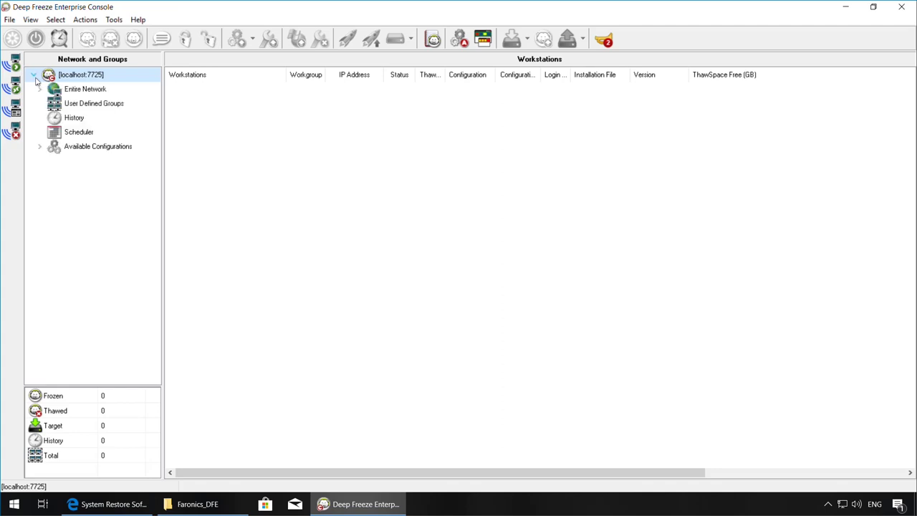
click(41, 146)
click(63, 160)
right_click(63, 161)
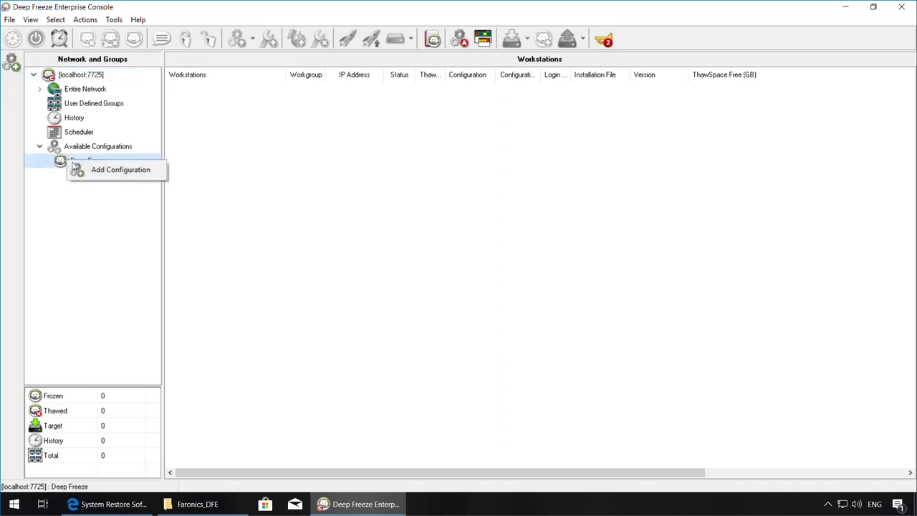
Add a new configuration and enable a Workstation password in row 1
click(79, 169)
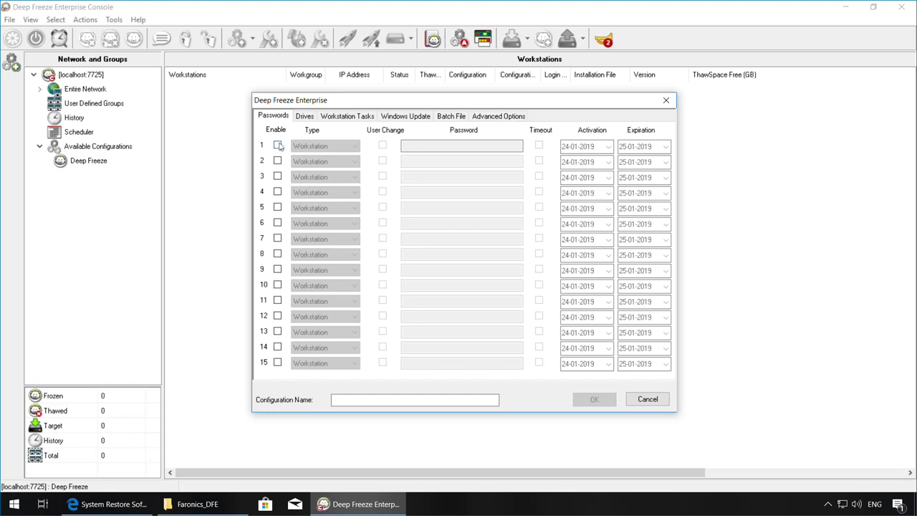
click(277, 145)
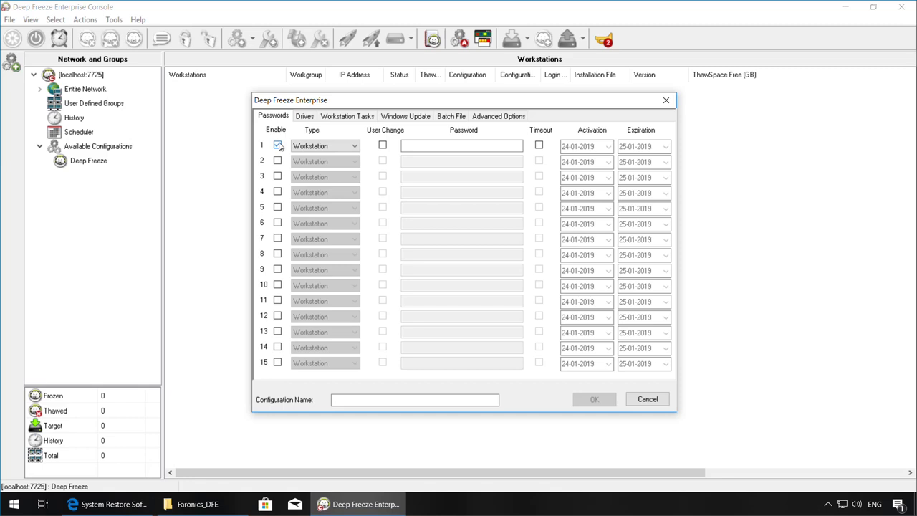
text(securepass)
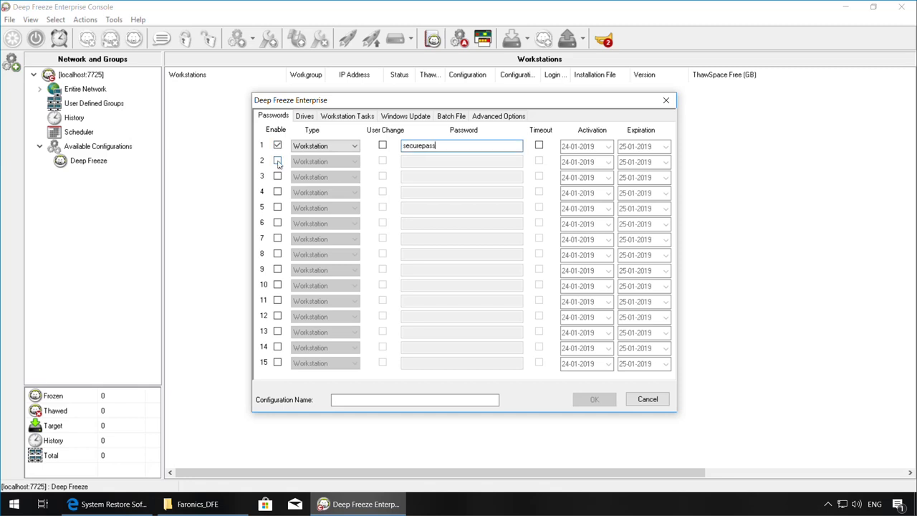
Enable row 2 as a Command Line password and enter its password
click(278, 161)
click(324, 161)
click(319, 177)
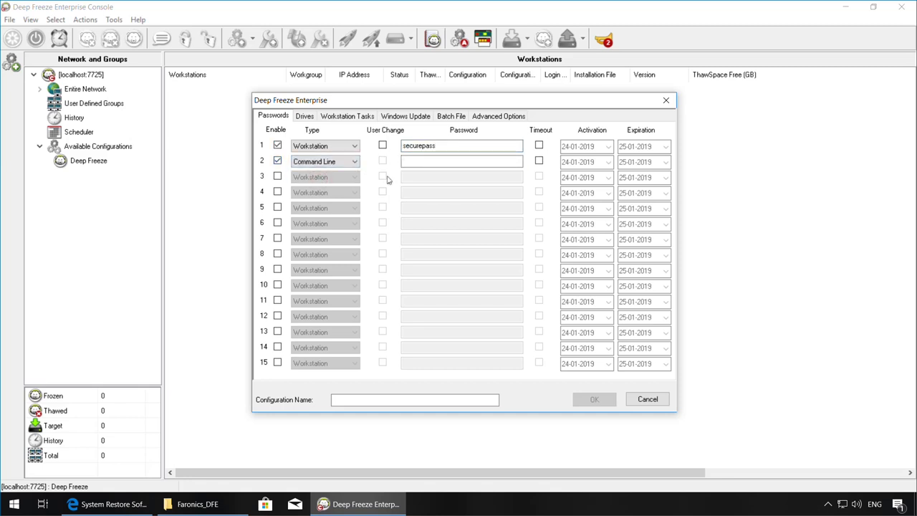
click(436, 164)
text(securecommand)
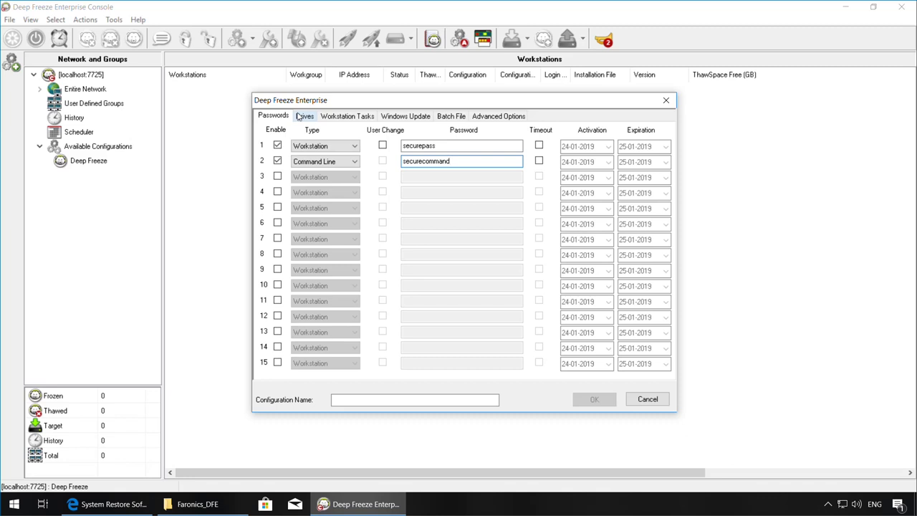
Review the Drives settings, with drives C through Z frozen and no ThawSpaces
click(302, 116)
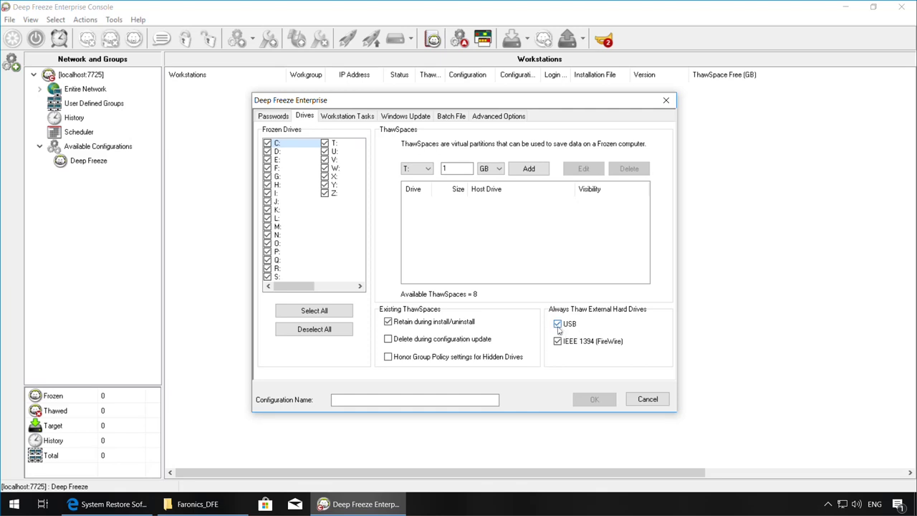
Create a Windows Update workstation task scheduled for Wednesday starting at 00:00:00
click(365, 117)
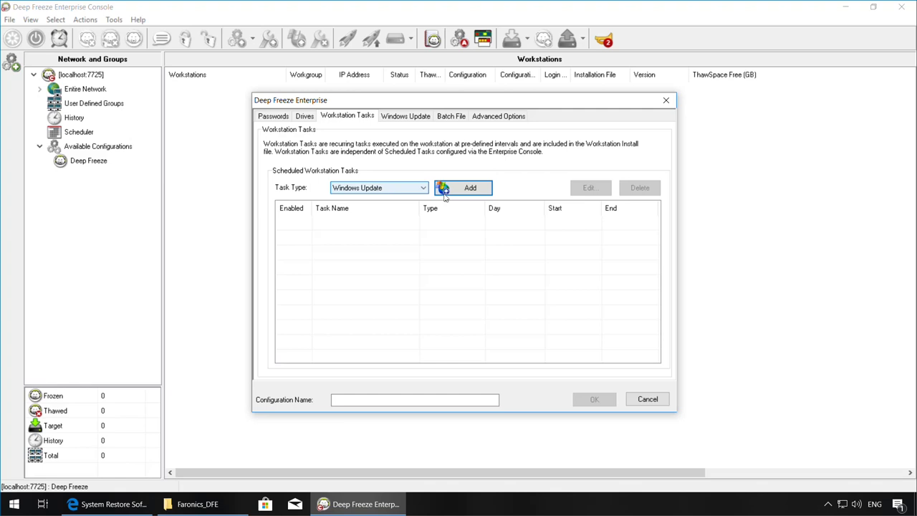
click(445, 189)
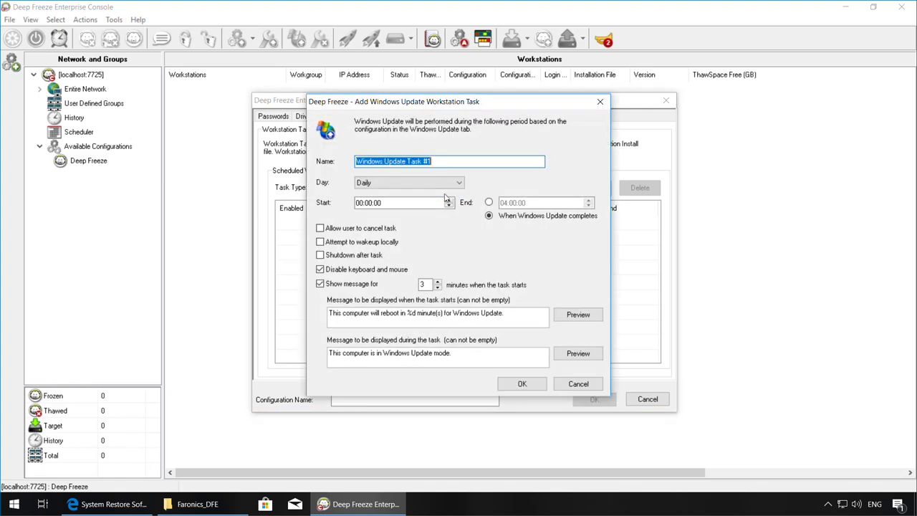
click(460, 163)
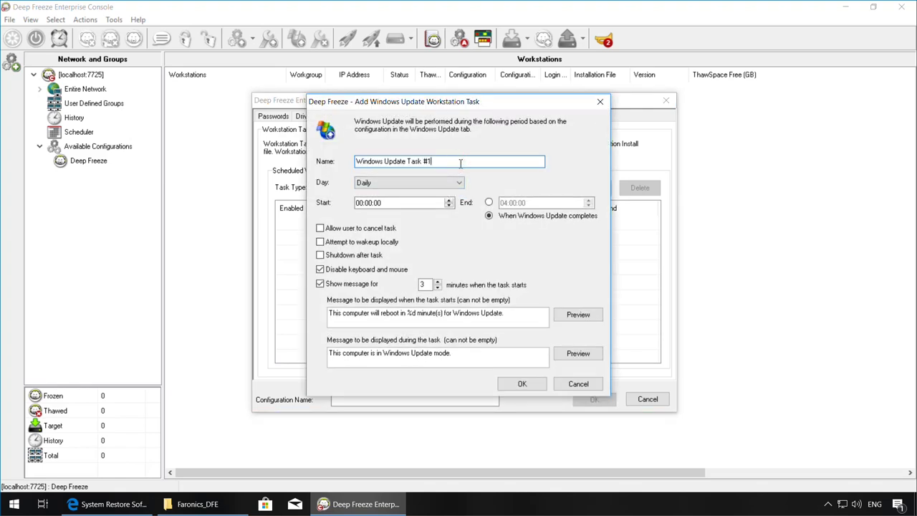
key(BackSpace)
key(BackSpace)
key(BackSpace)
click(456, 183)
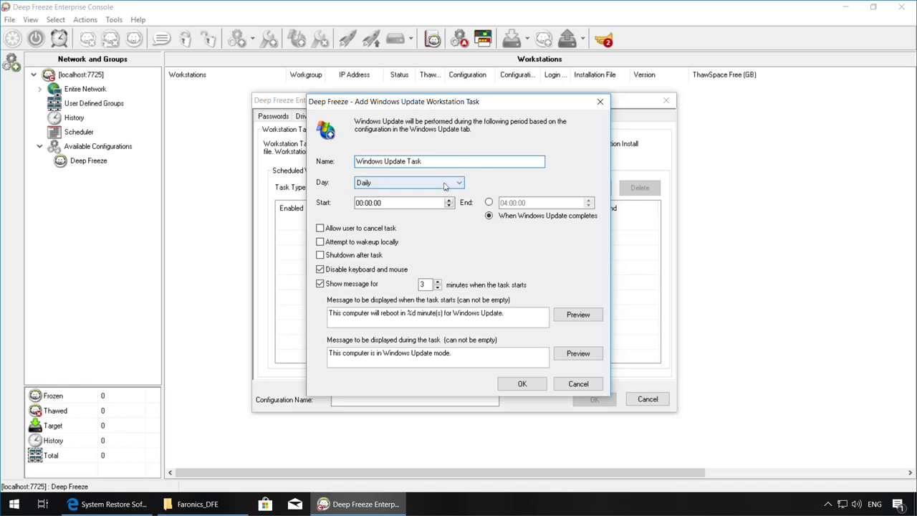
click(390, 226)
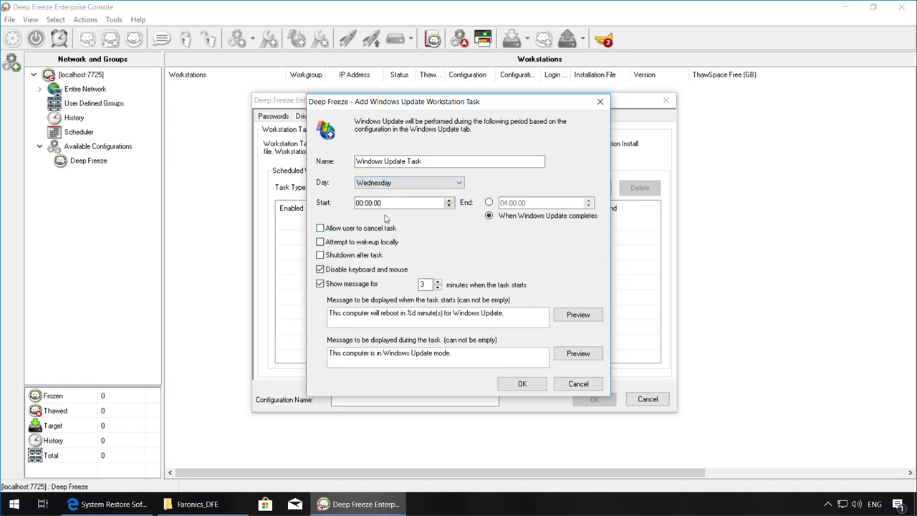
click(364, 204)
click(370, 206)
Set the start message's reboot countdown to 3 minutes and add the task
click(418, 312)
key(BackSpace)
key(BackSpace)
key(BackSpace)
text(3)
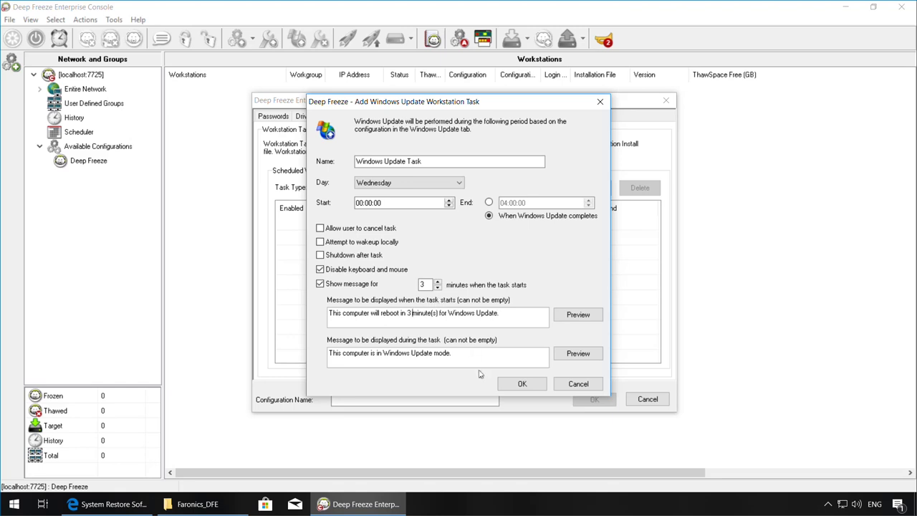
click(501, 383)
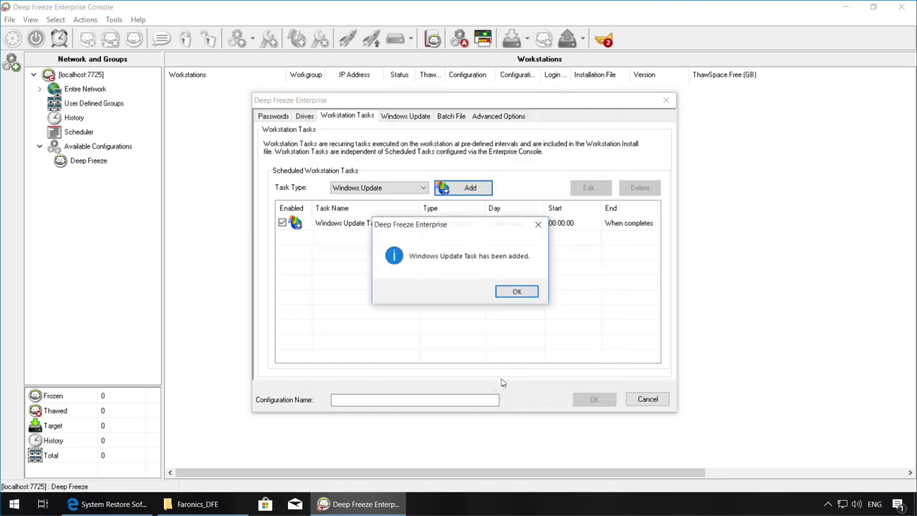
Dismiss the task-added confirmation and view the Windows Update settings
click(528, 295)
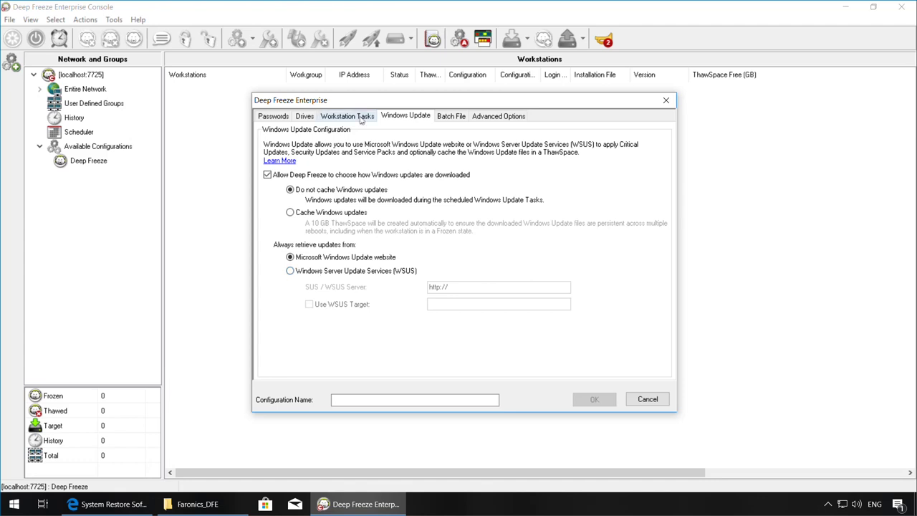
Return to Workstation Tasks and browse the Task Type list without changing it
click(362, 117)
click(371, 187)
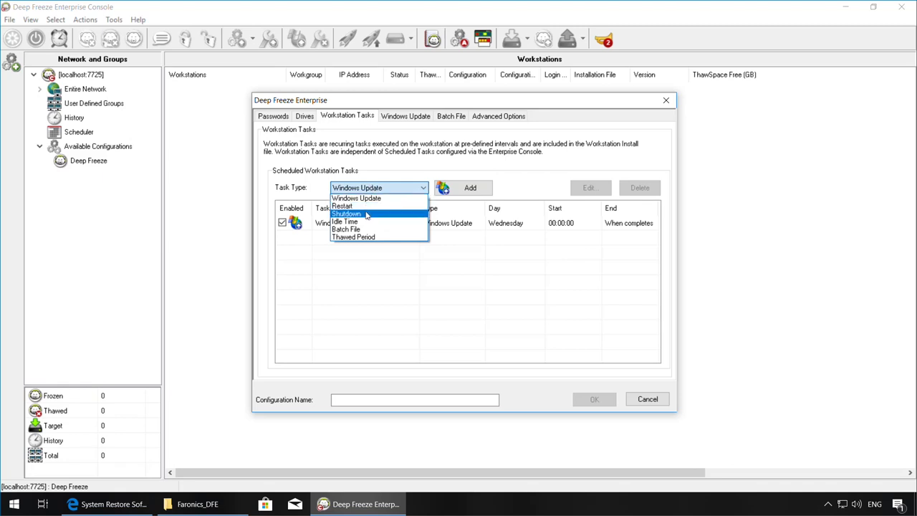
key(Down)
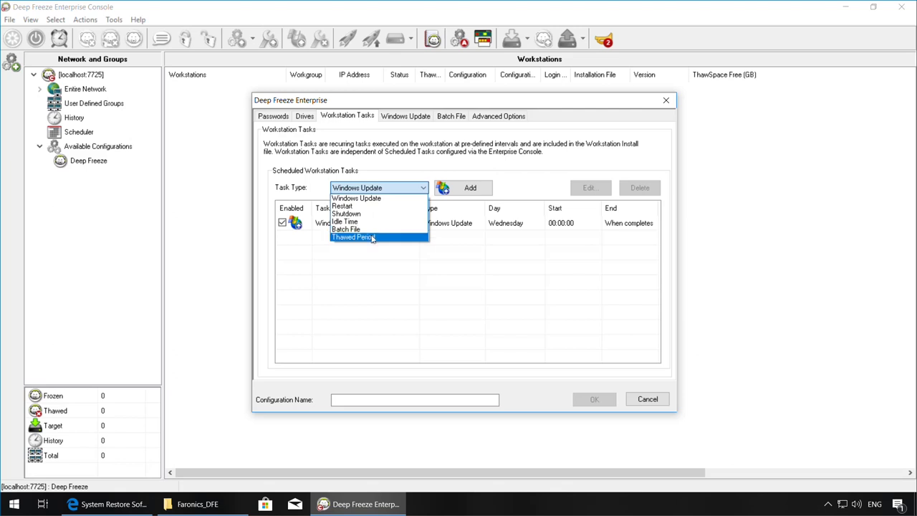
click(465, 143)
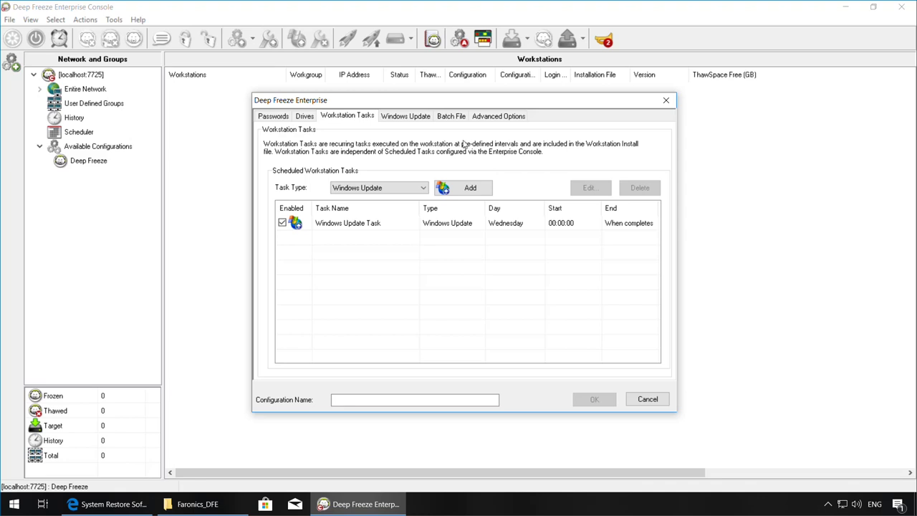
In Advanced Options, keep the network mode on LAN port 7725 and uncheck Disable command line options
key(ctrl+Tab)
key(ctrl+Tab)
key(ctrl+Tab)
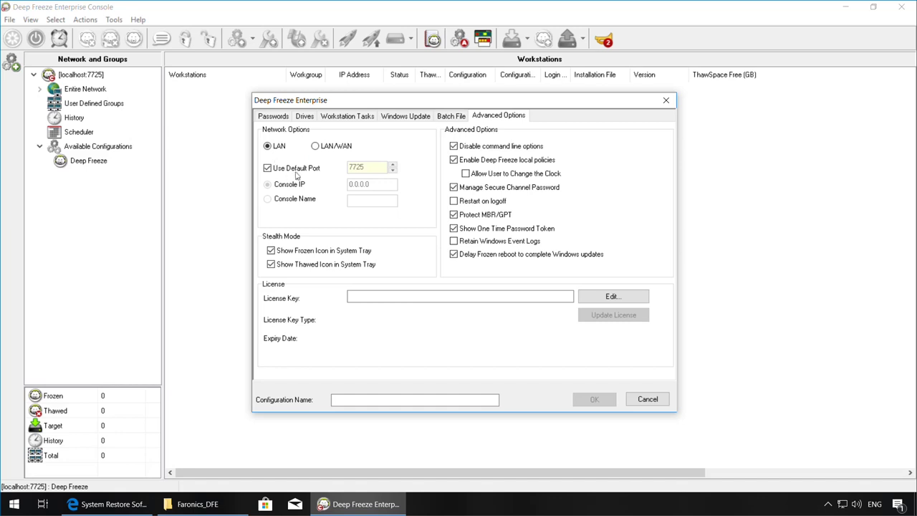
click(320, 149)
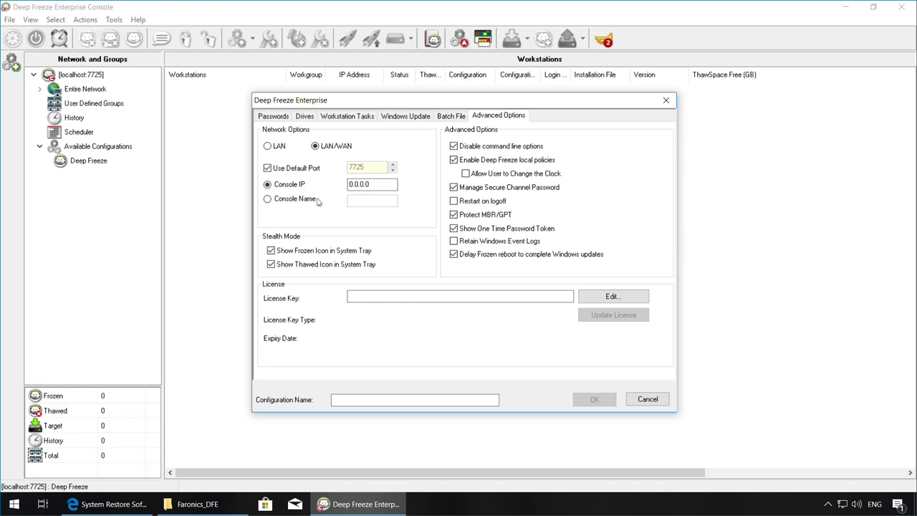
click(267, 200)
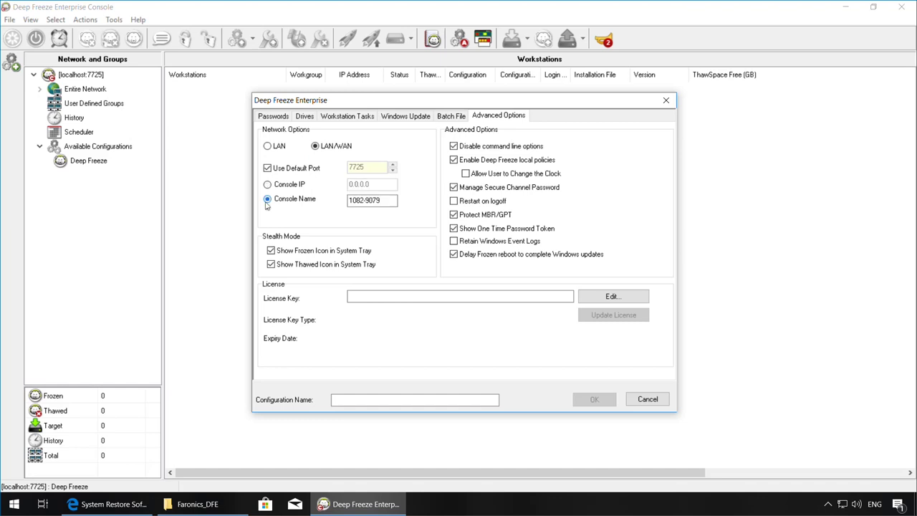
click(390, 203)
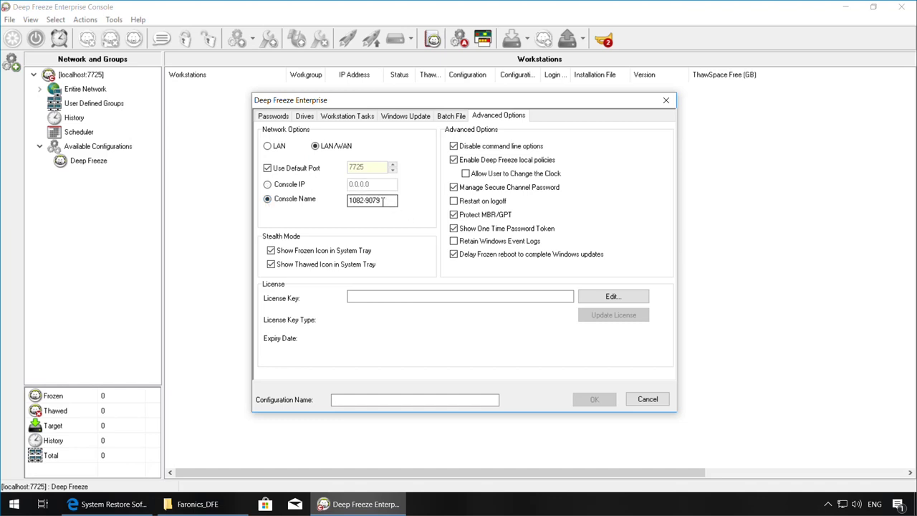
click(267, 146)
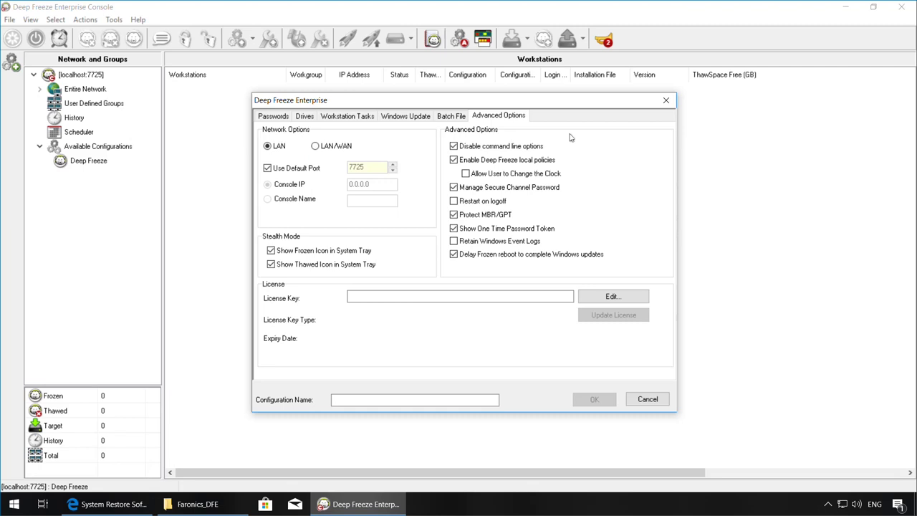
click(454, 145)
Create the 'Deep Freeze Default' configuration and export it as a workstation installer to the Desktop
text(Dee)
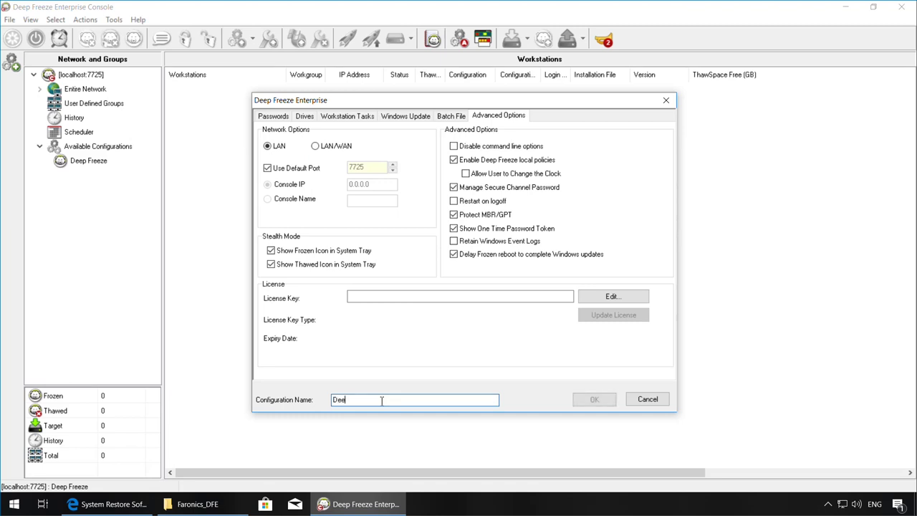
text(p Freeze Default)
click(594, 400)
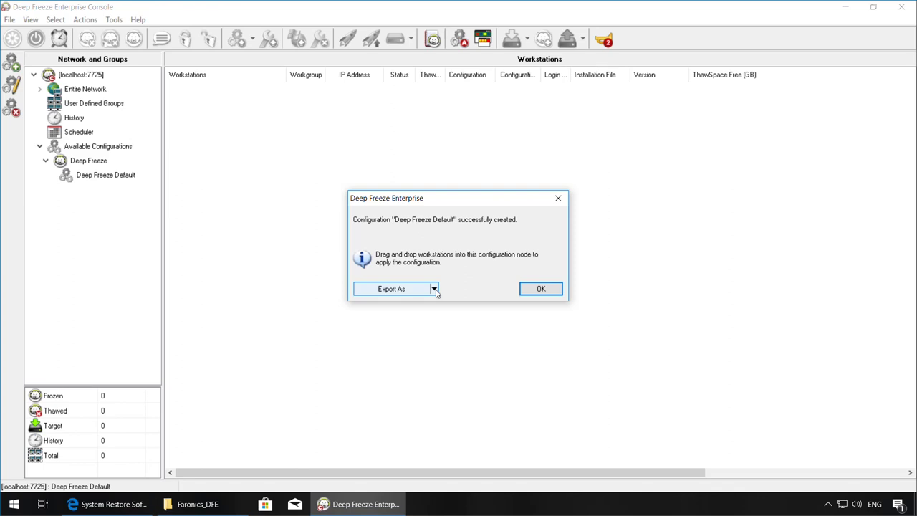
click(433, 288)
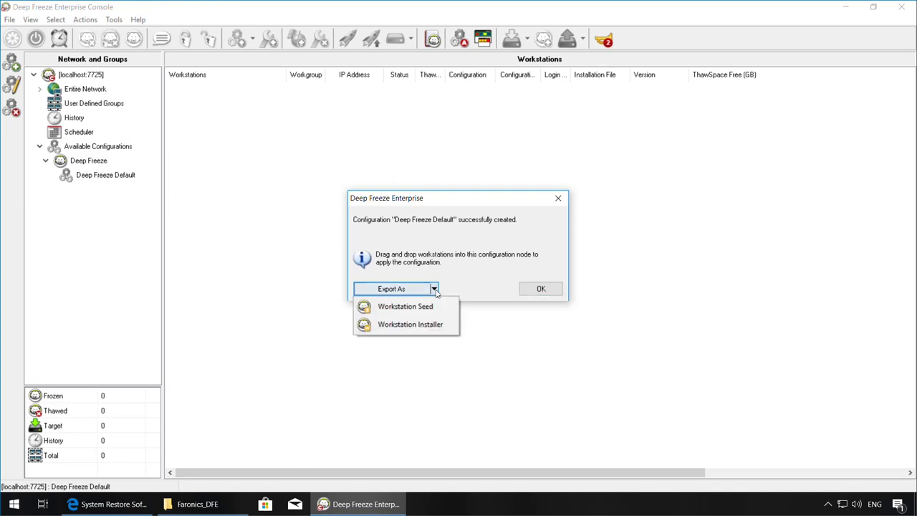
click(414, 326)
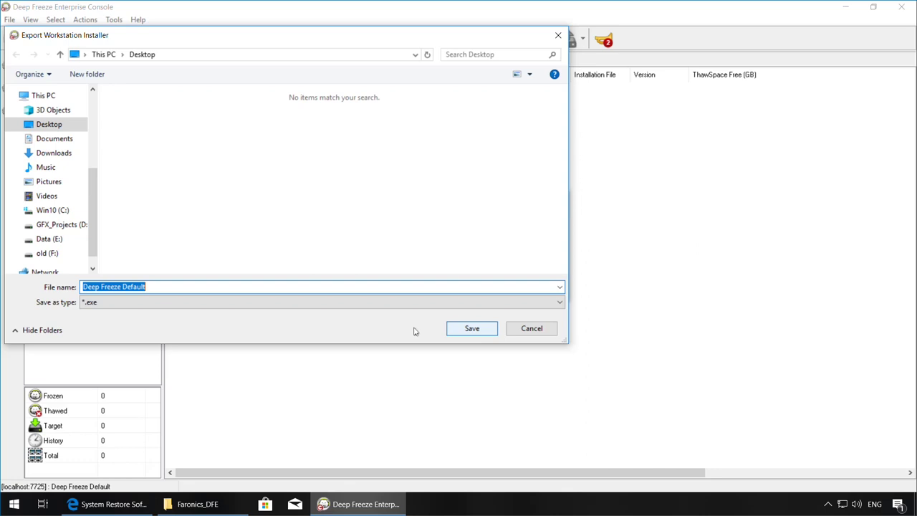
key(Return)
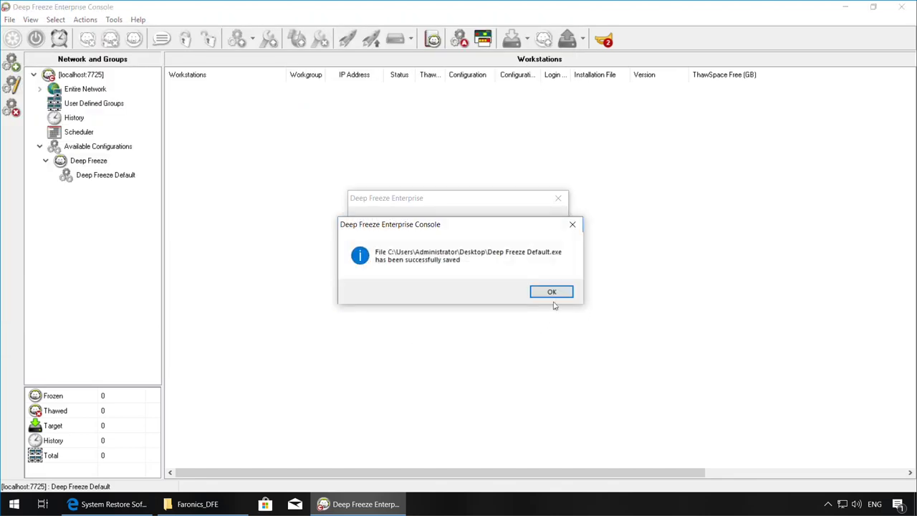
click(557, 297)
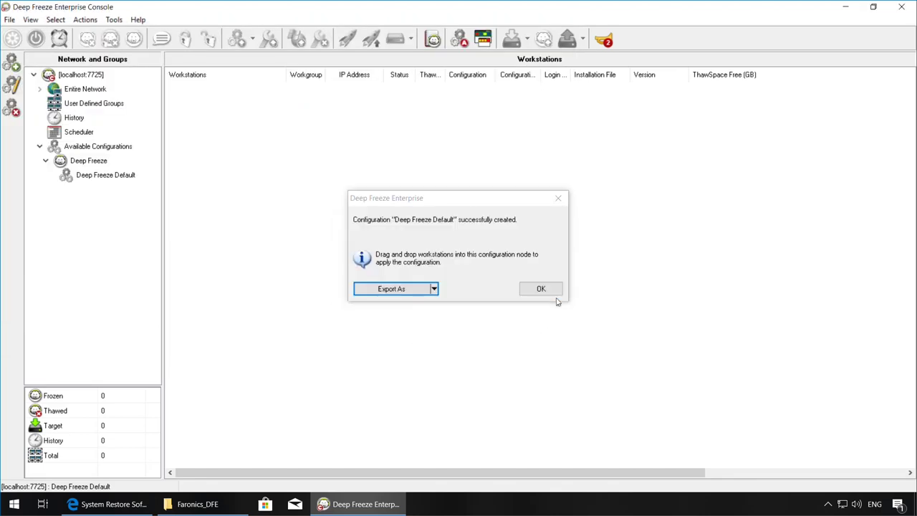
click(556, 295)
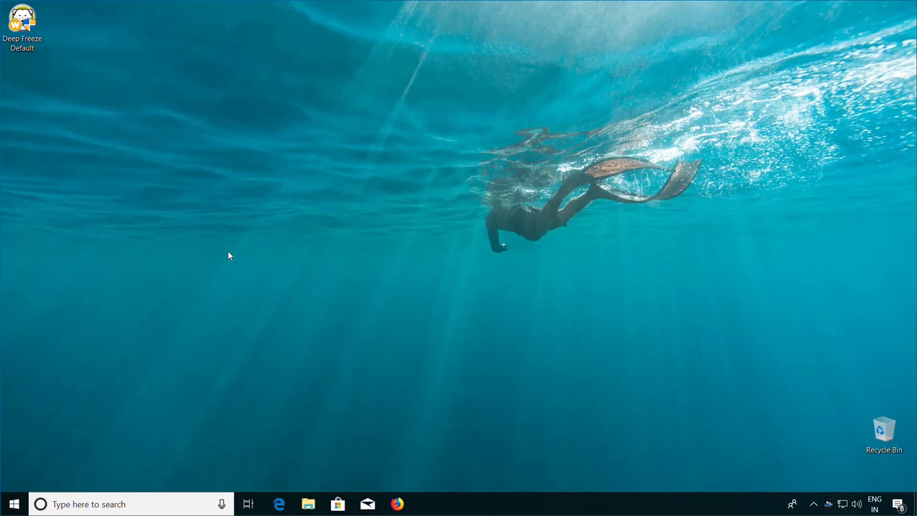
Run Deep Freeze Default.exe from the desktop, approve the UAC prompt, and install it
double_click(29, 46)
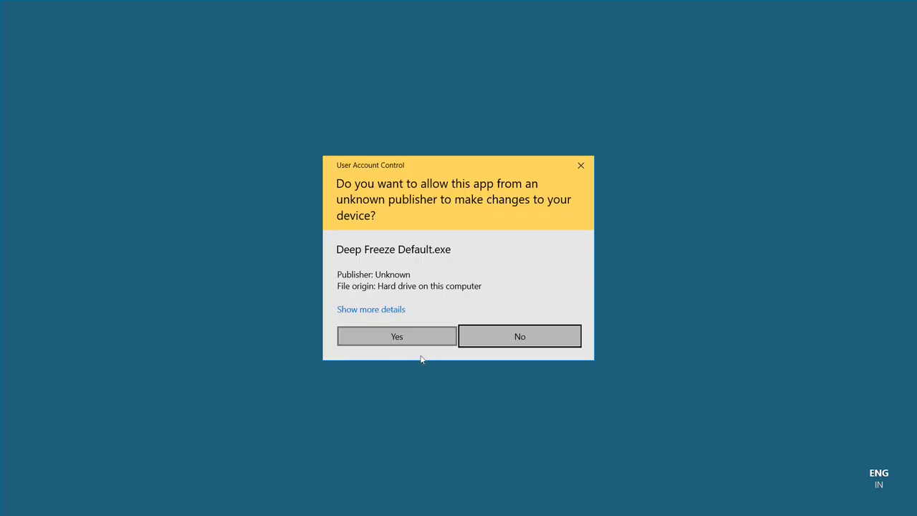
click(424, 343)
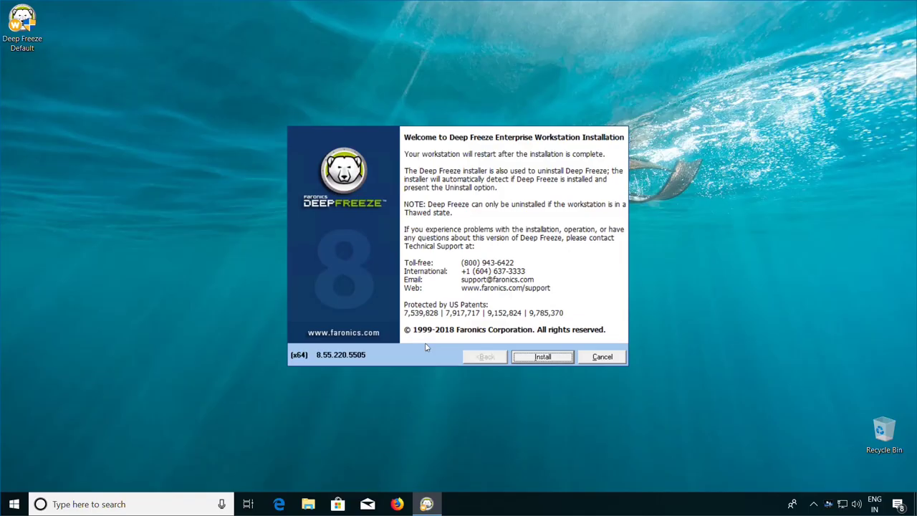
click(559, 358)
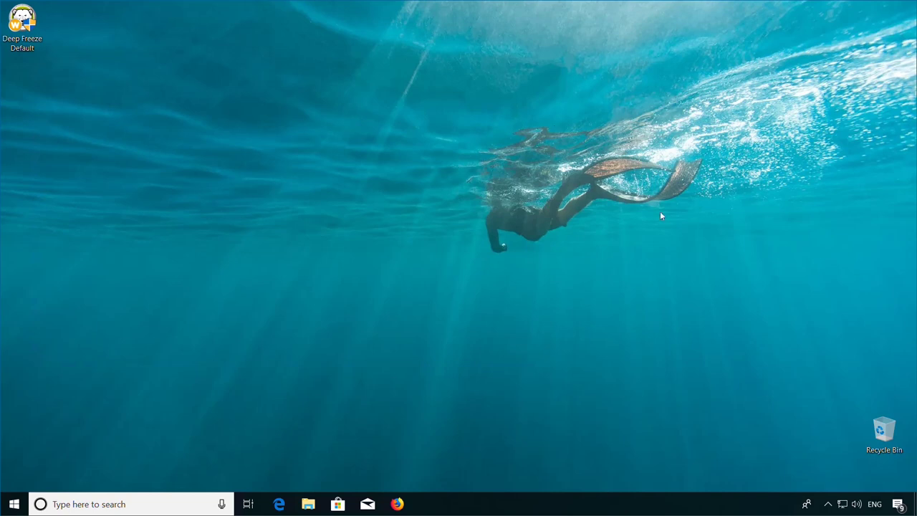
Log in to the local Deep Freeze tray settings with the password, confirm Boot Frozen, then close them
click(829, 503)
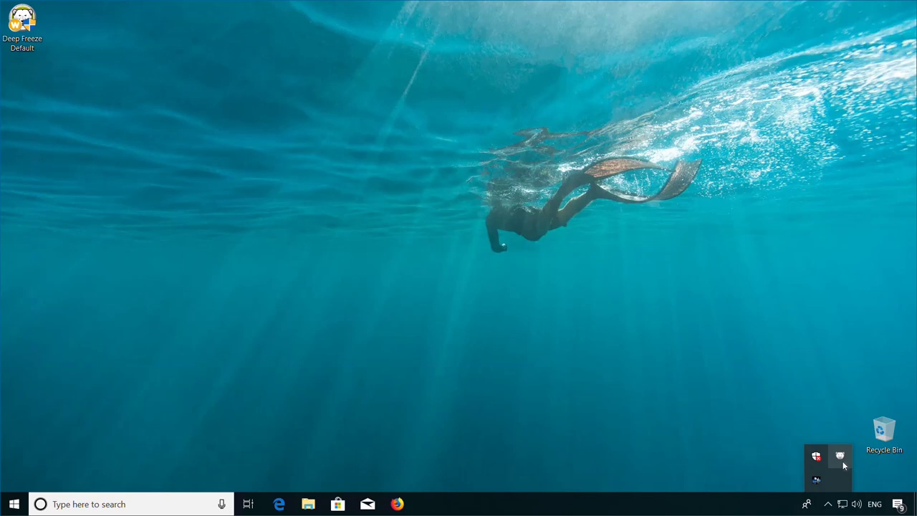
shift+double_click(841, 459)
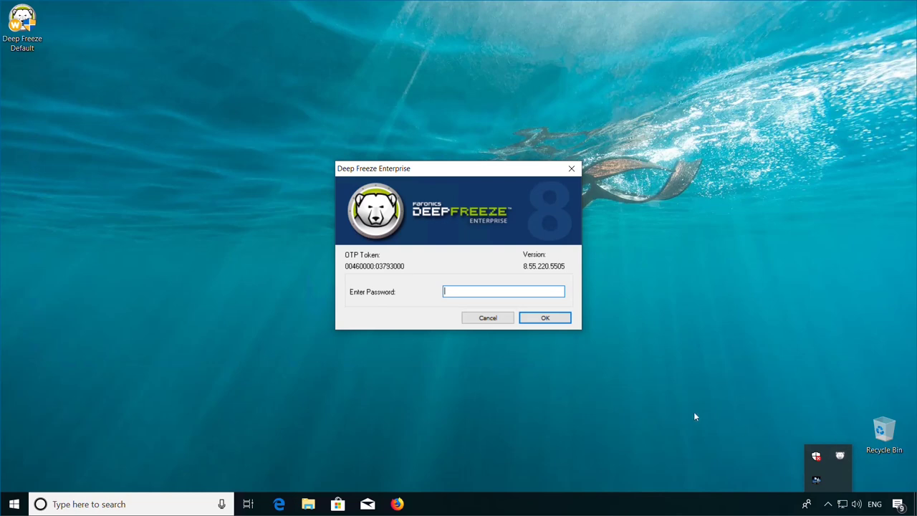
click(484, 293)
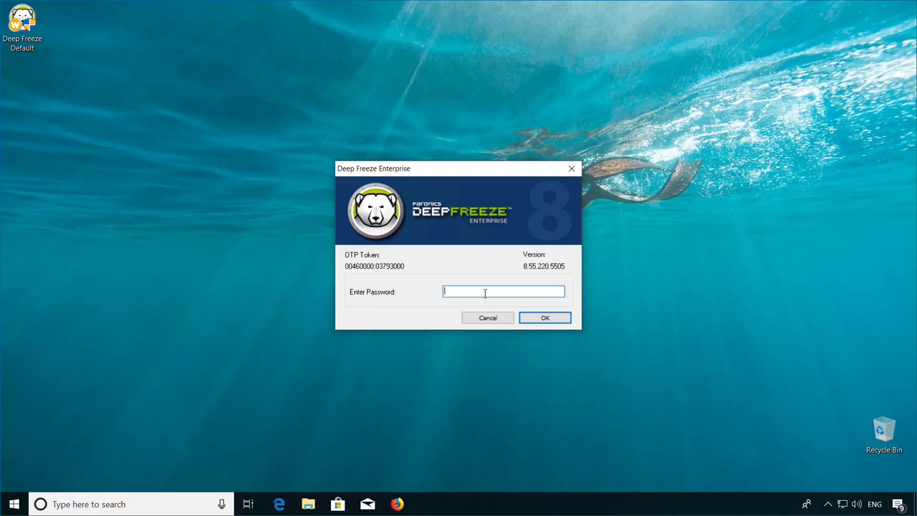
text(••••••••••)
click(545, 318)
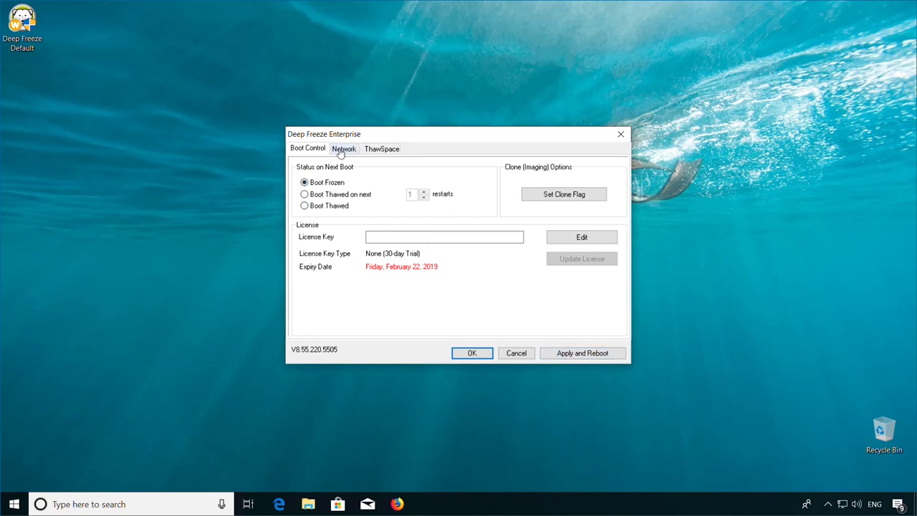
click(620, 134)
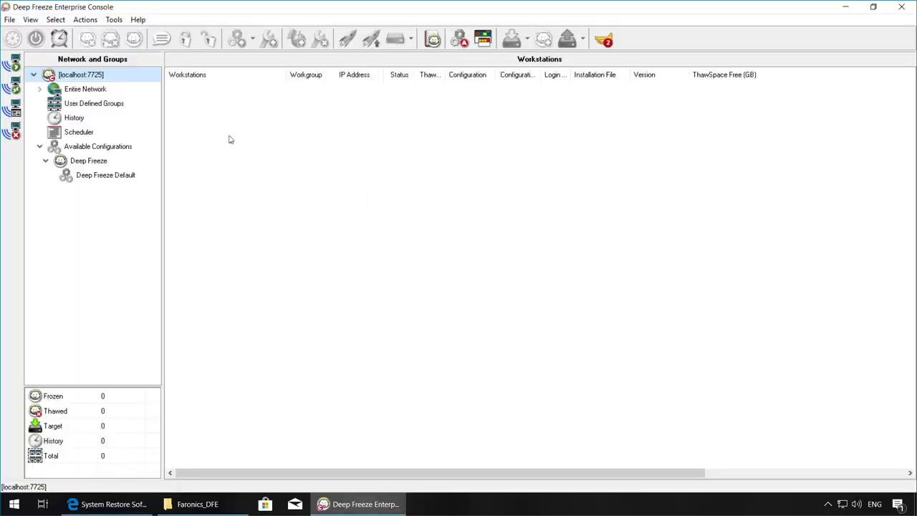
Under Entire Network, select the frozen workstation DESKTOP-171B68R and bring up its Update configuration action
click(99, 94)
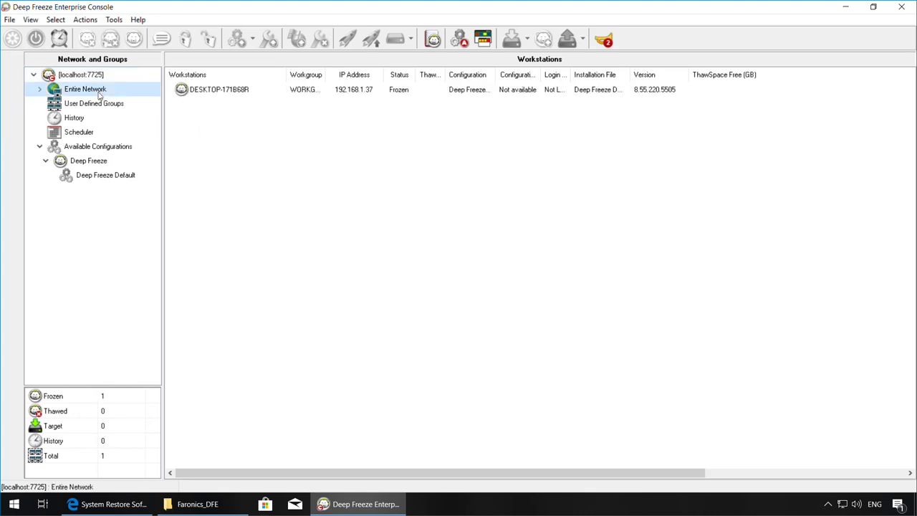
click(183, 92)
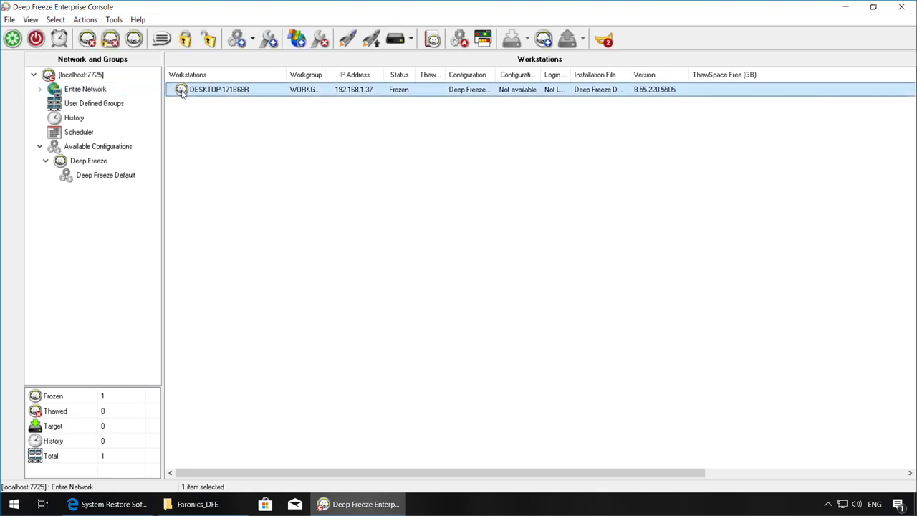
right_click(183, 93)
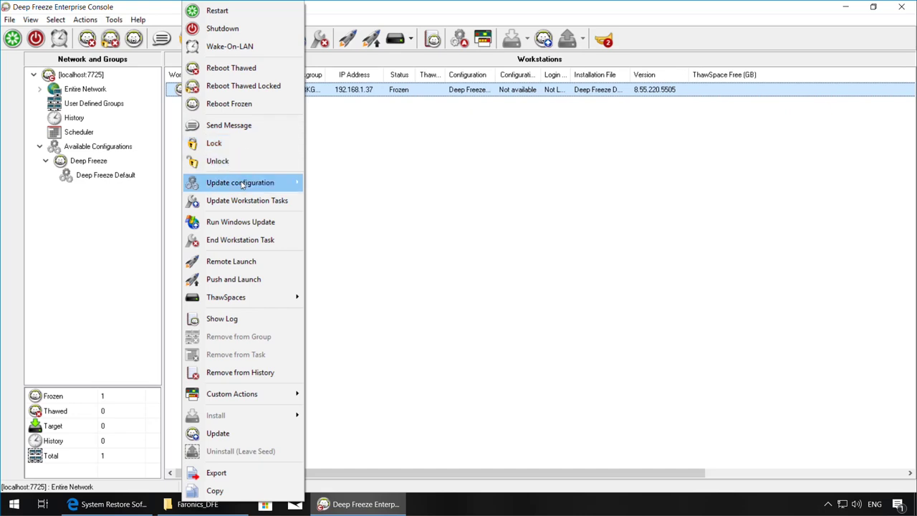
mouse_move(242, 185)
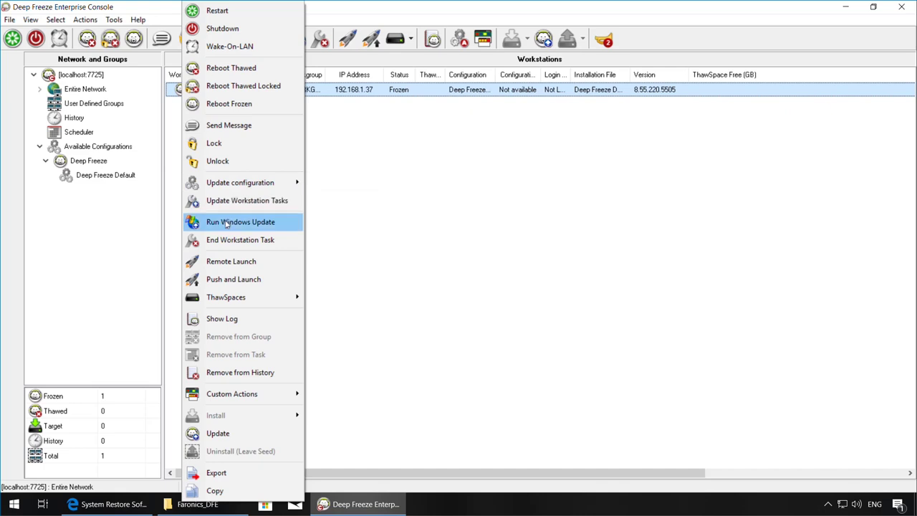